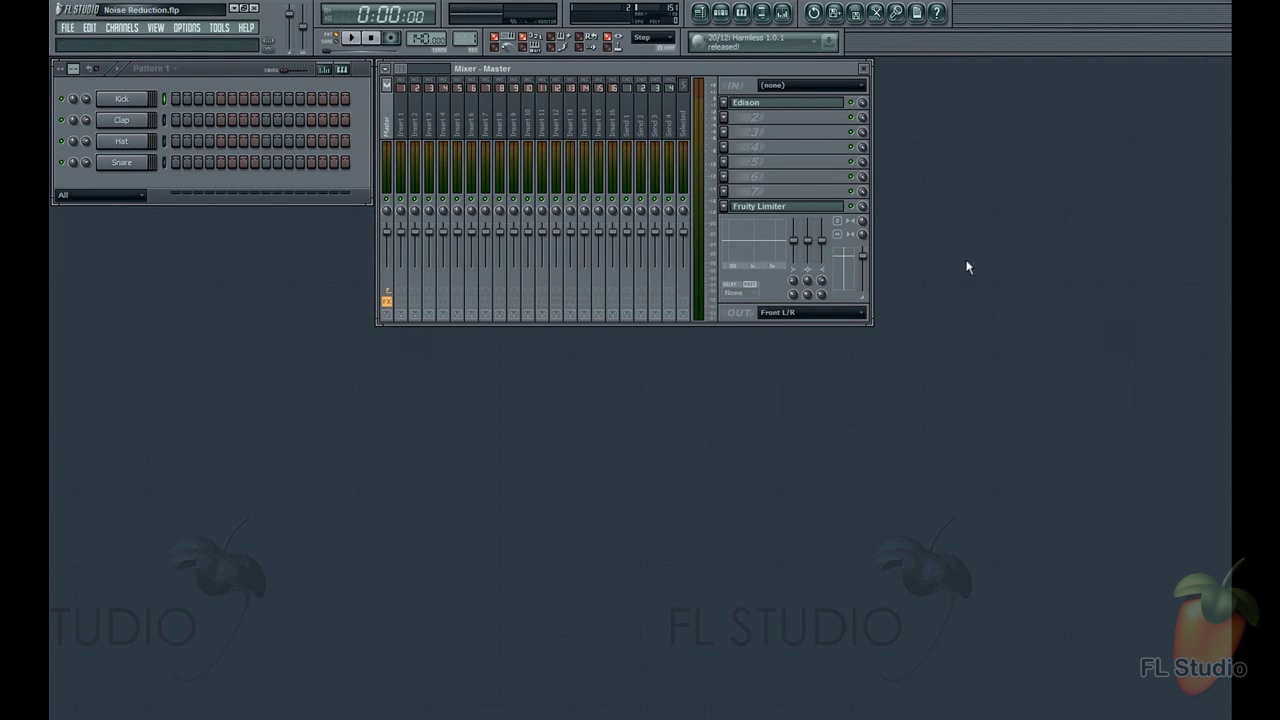
click(766, 103)
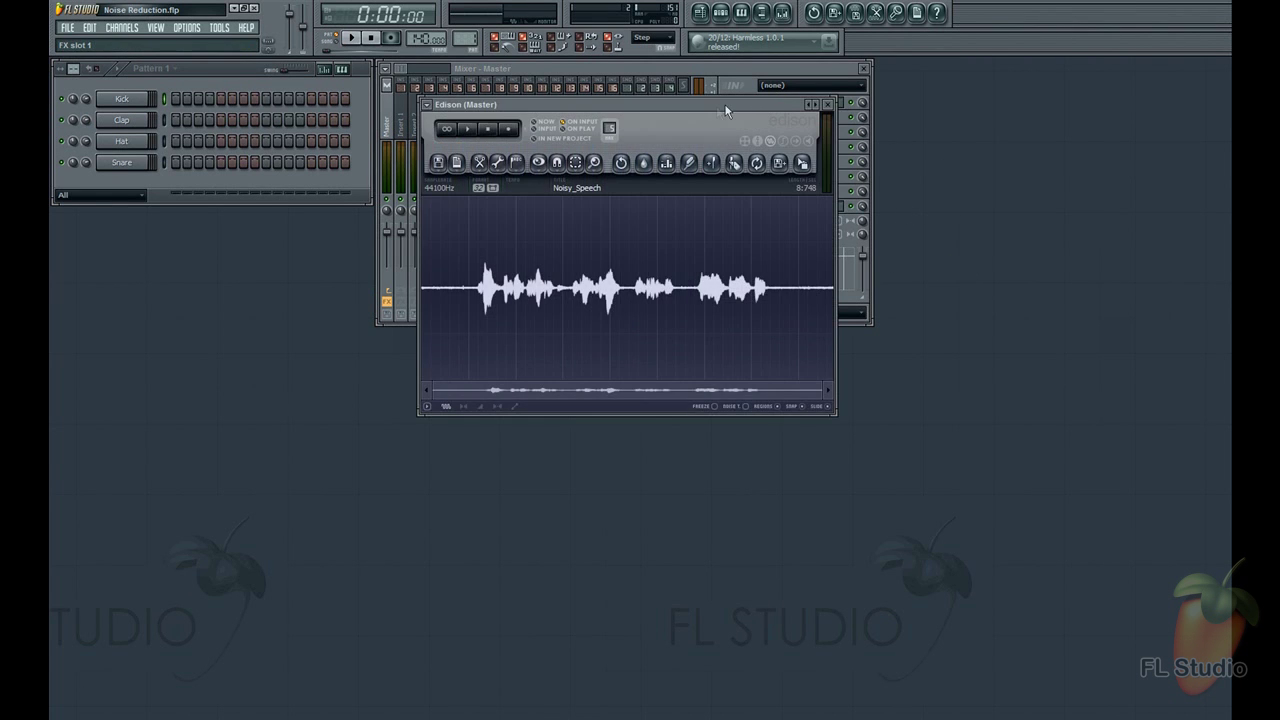
drag(730, 108, 716, 93)
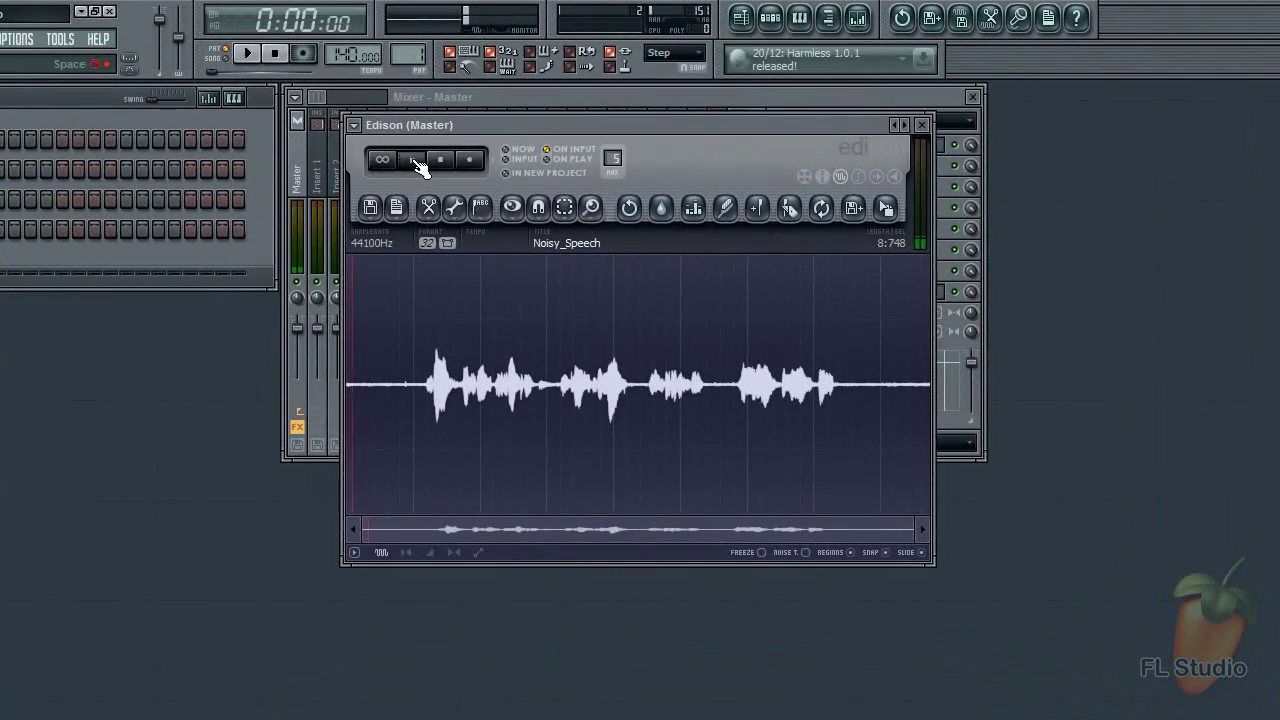
click(418, 165)
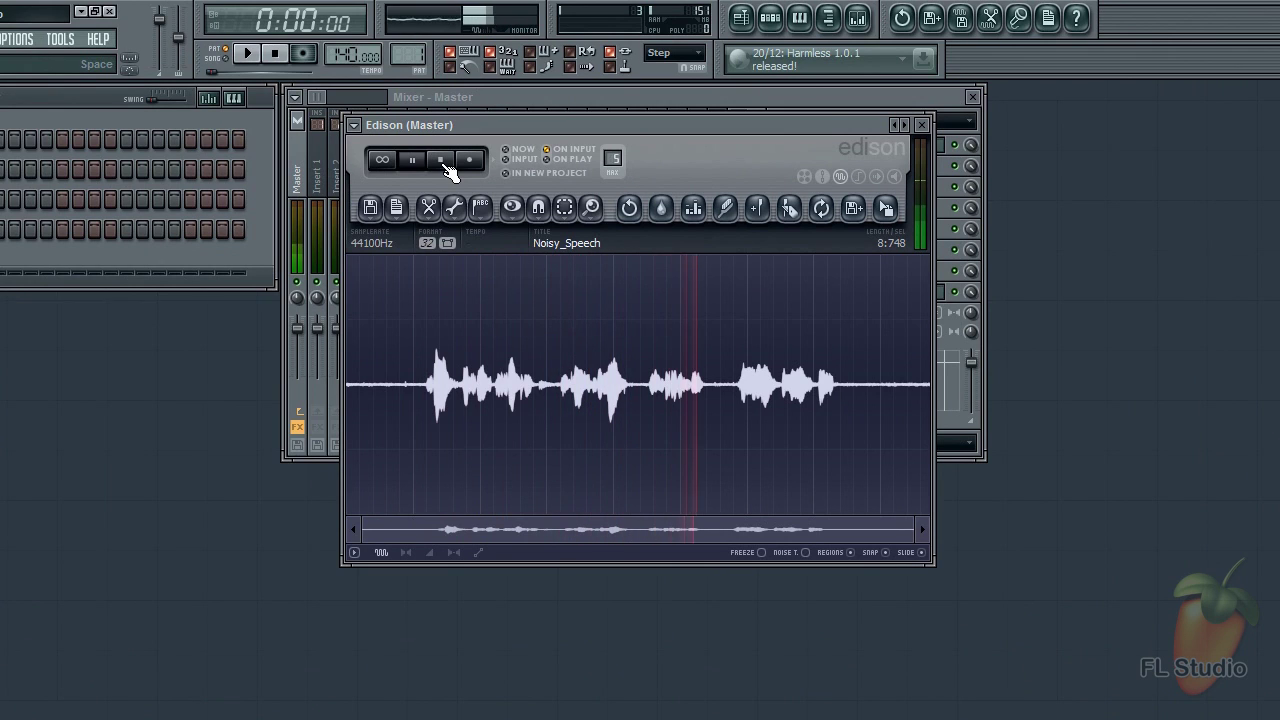
click(448, 170)
drag(398, 383, 348, 383)
click(386, 162)
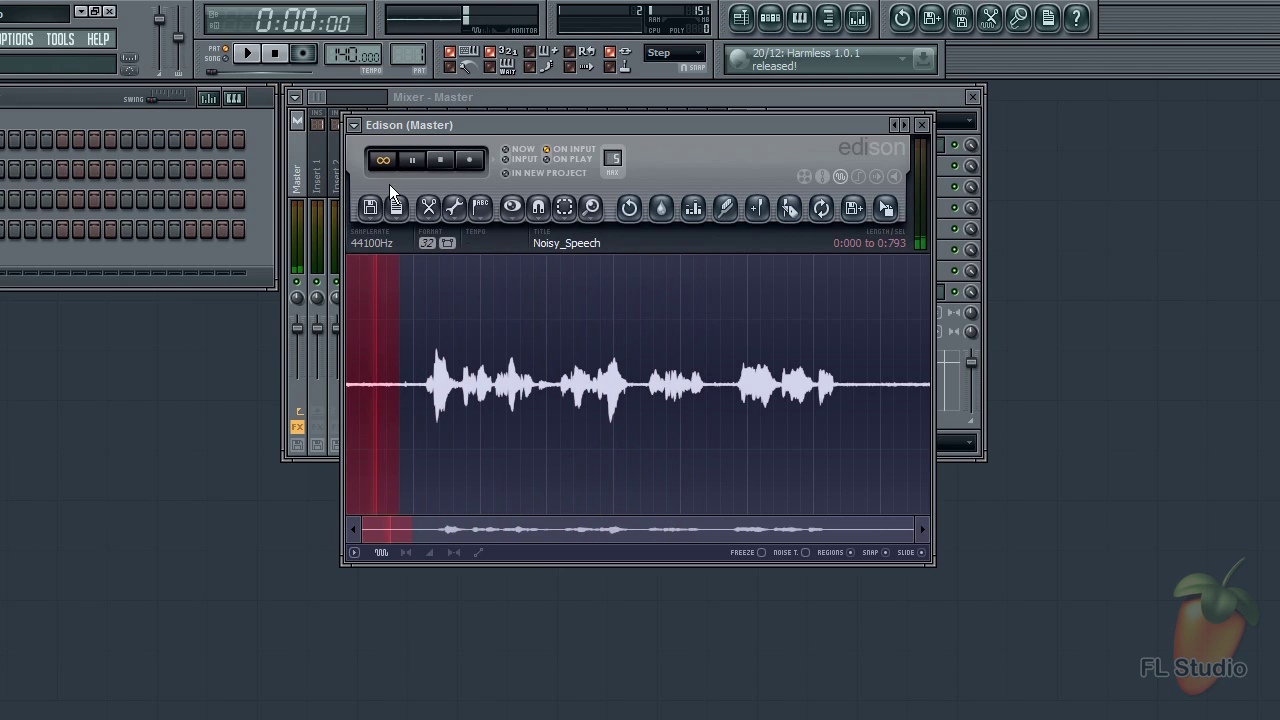
click(385, 164)
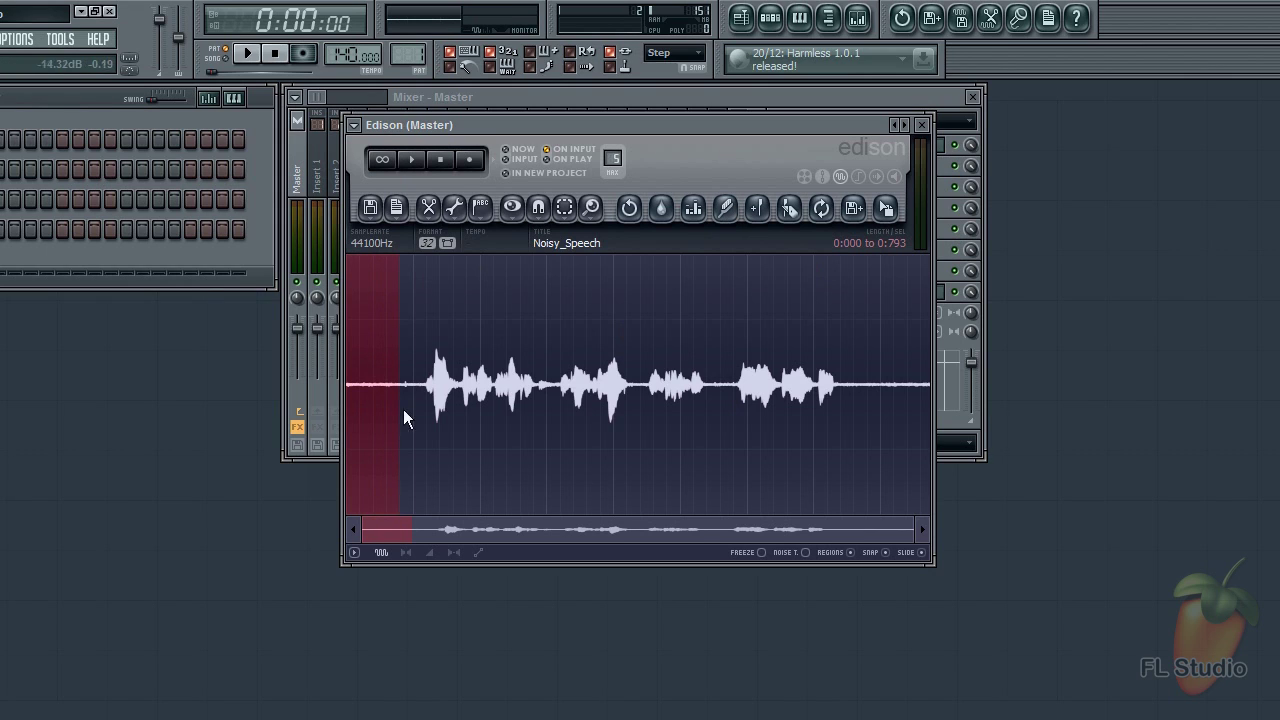
click(352, 425)
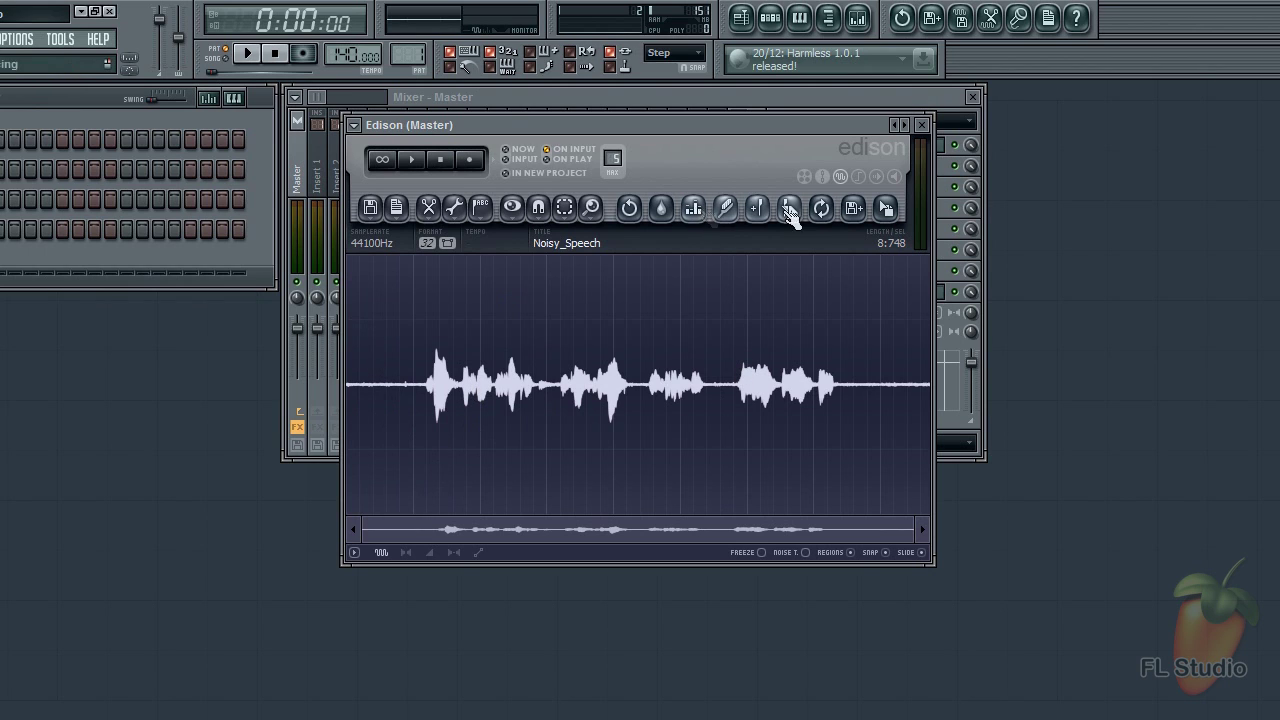
click(843, 178)
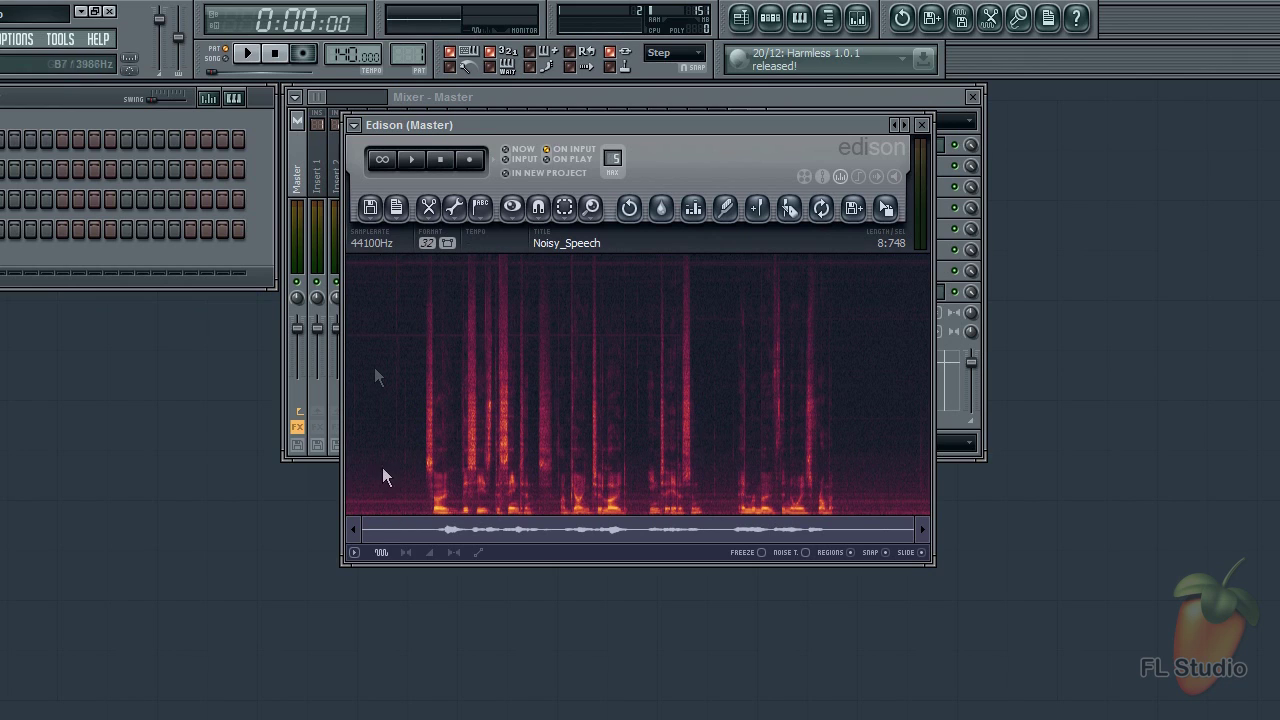
Play the recording briefly, then select and loop-play its noise-only opening.
click(414, 163)
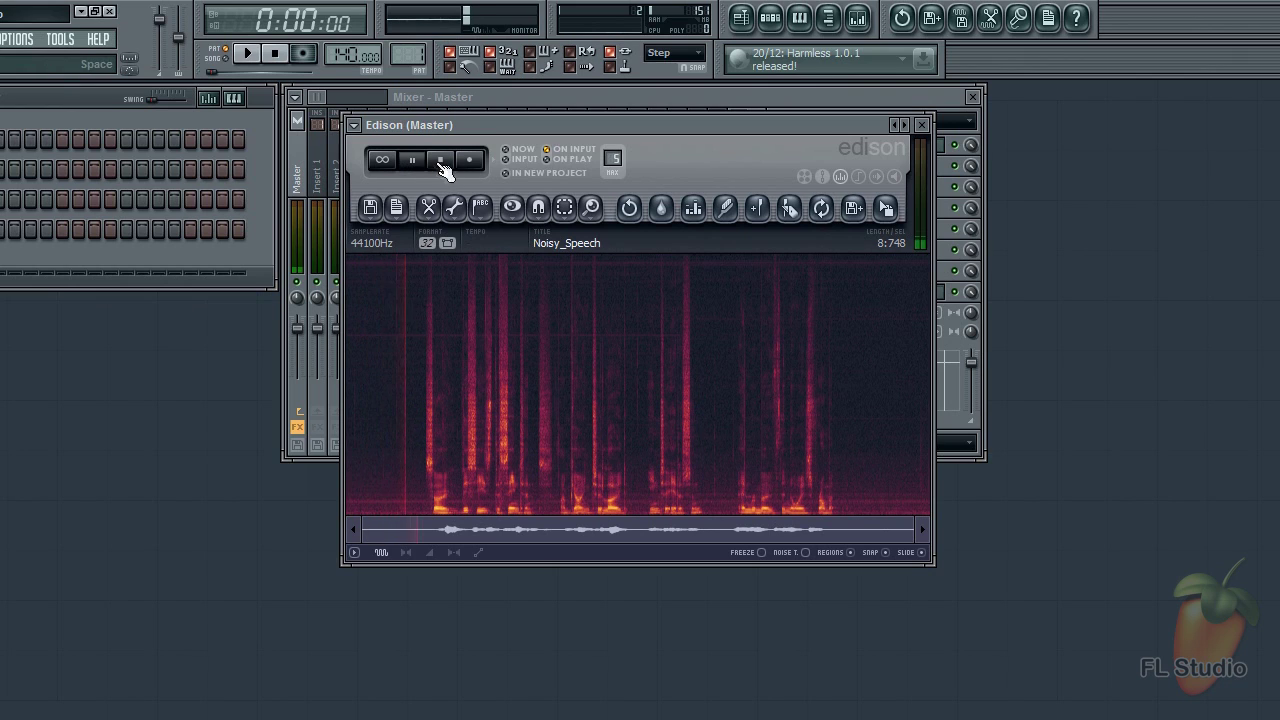
click(440, 161)
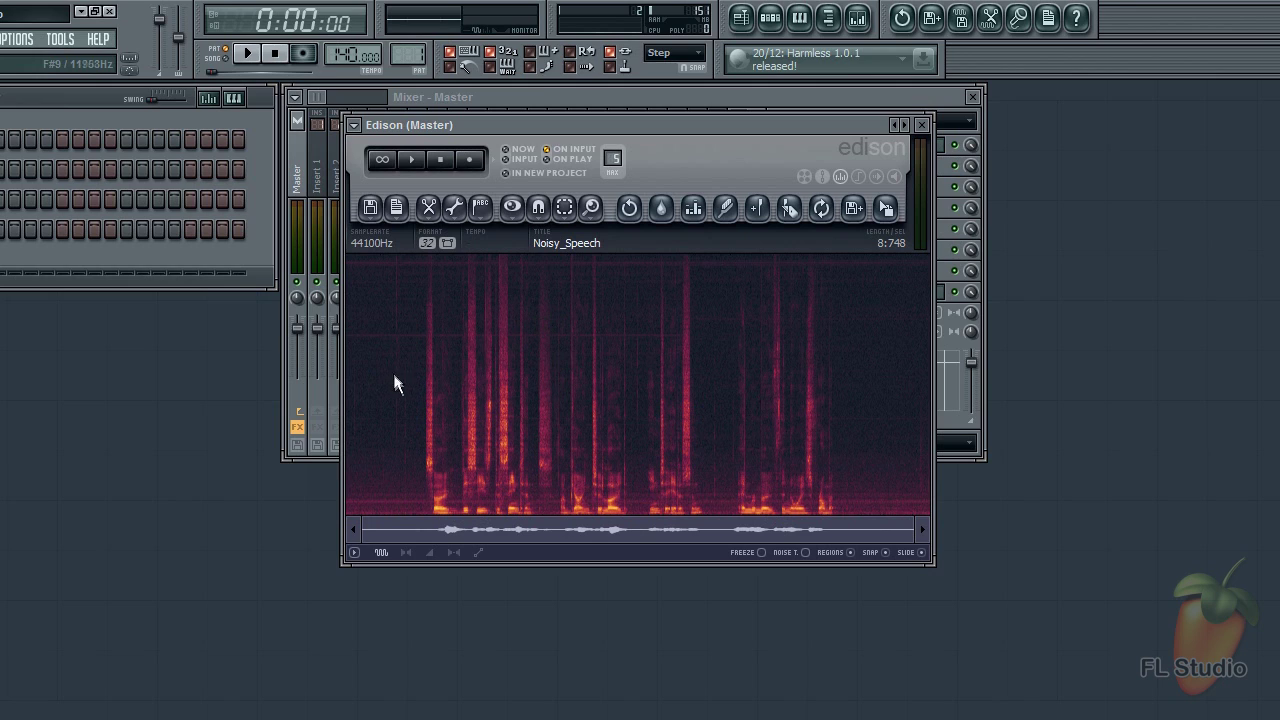
drag(395, 386, 409, 410)
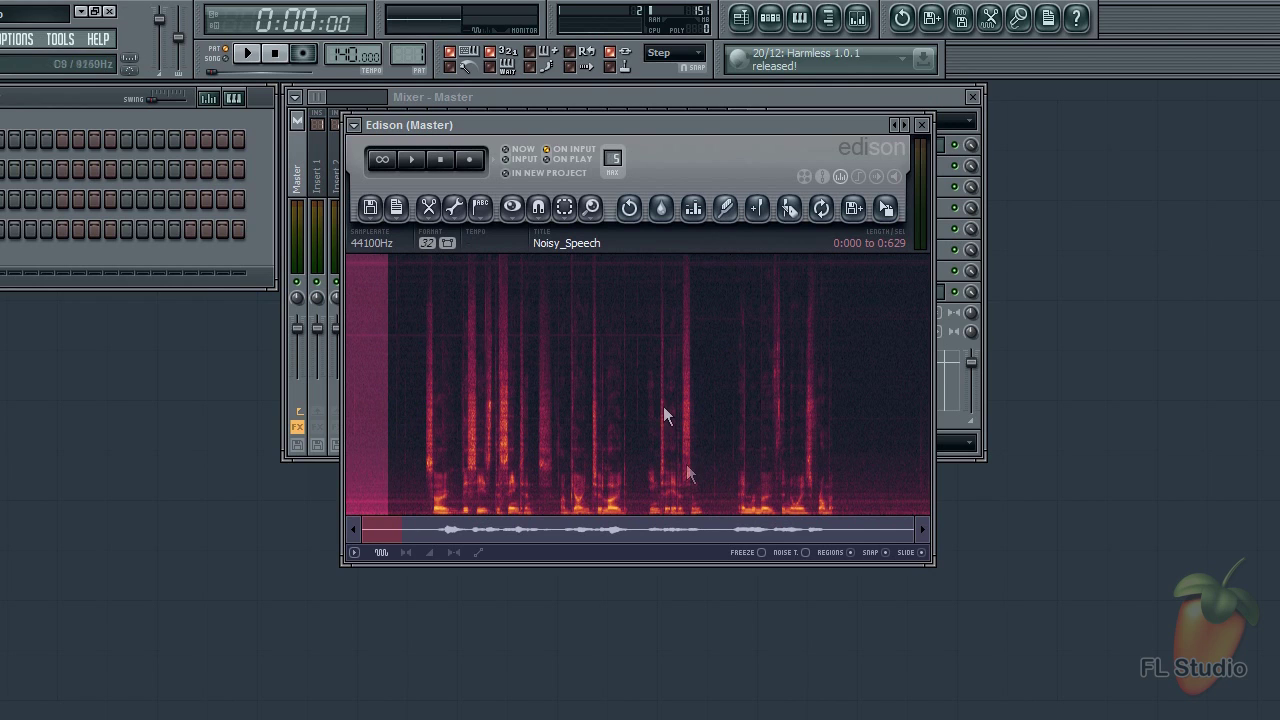
click(382, 160)
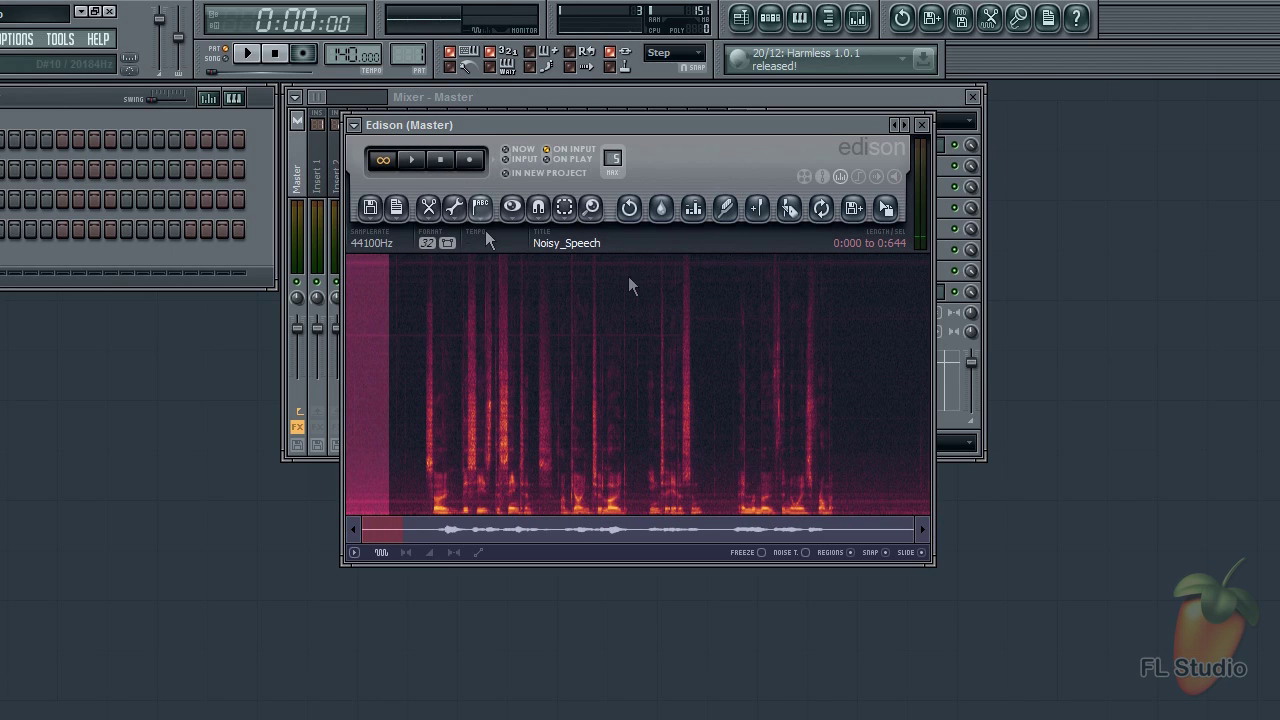
Acquire a noise profile from the opening silence, clear the selection, and open Clean up.
click(730, 210)
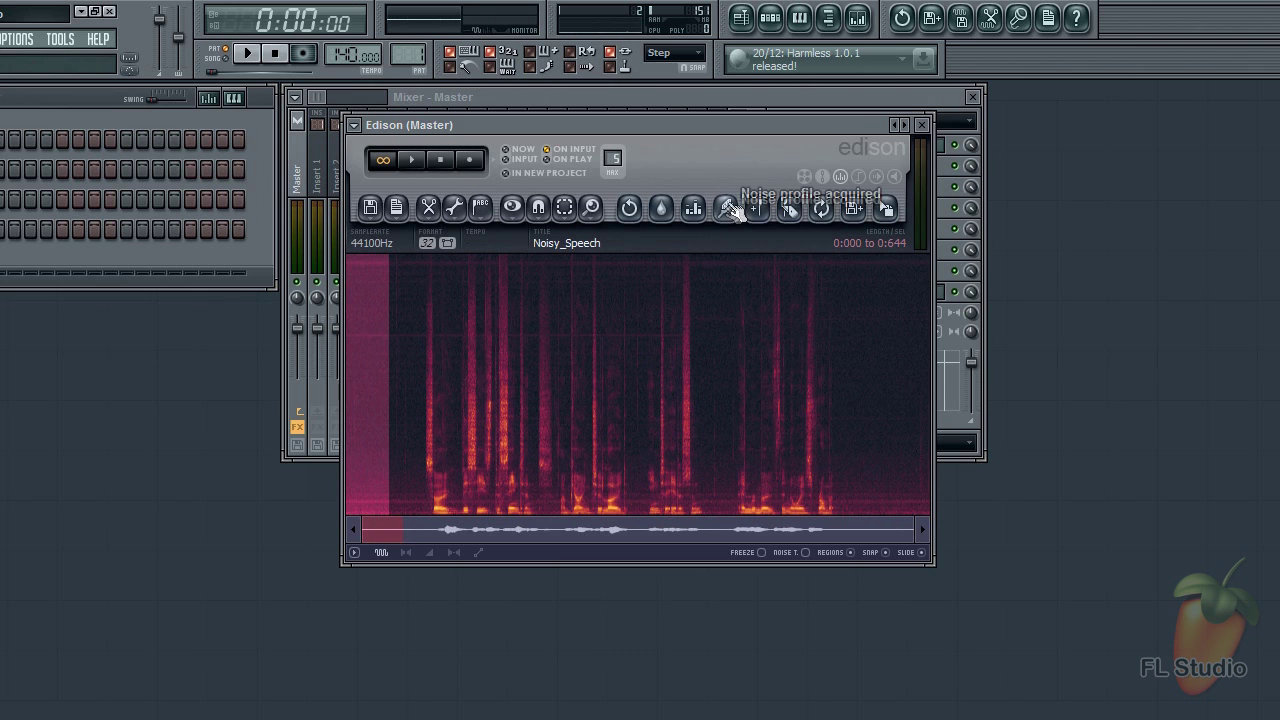
click(378, 367)
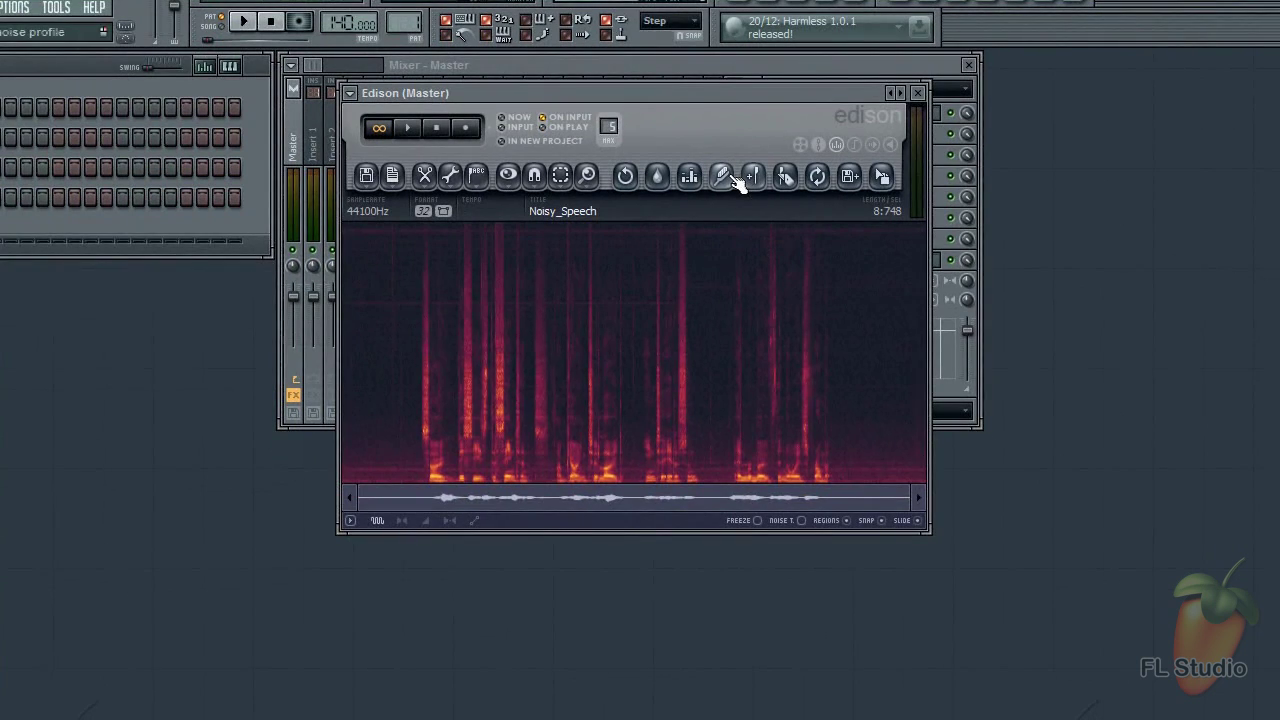
click(725, 207)
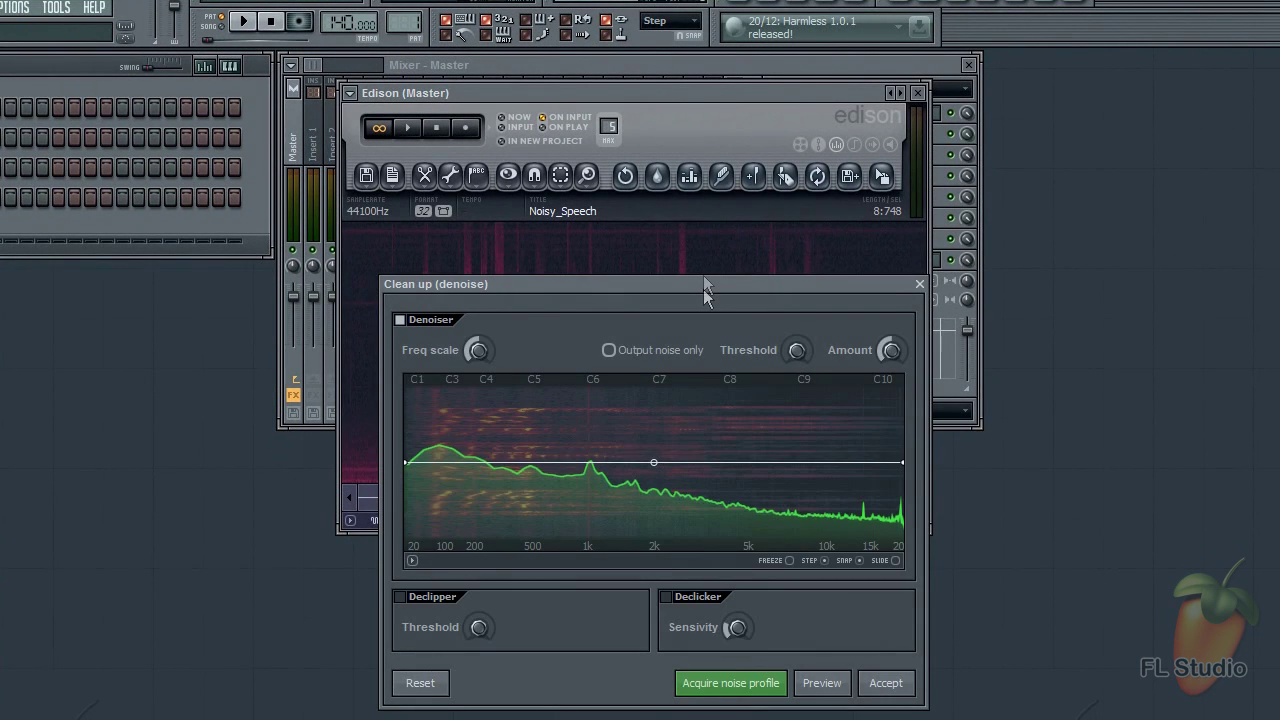
Move the Clean up dialog over Edison and adjust its Threshold and Amount knobs.
drag(705, 290, 734, 249)
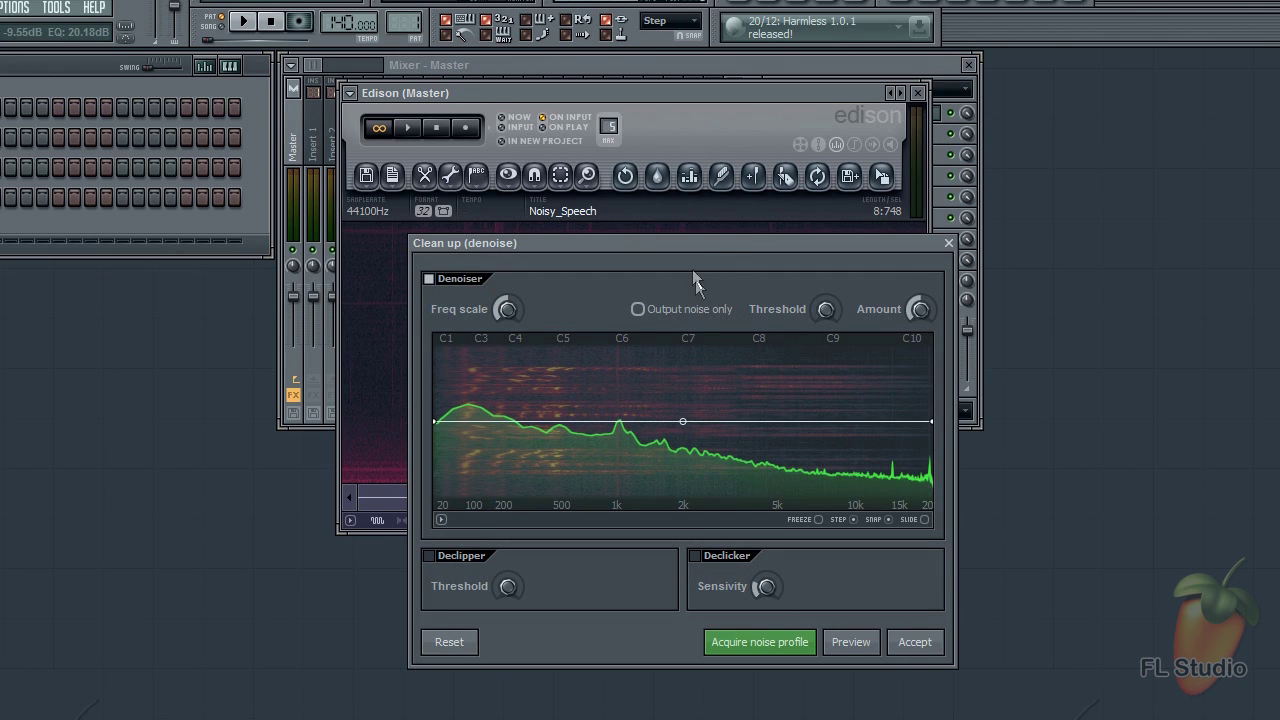
drag(695, 279, 652, 196)
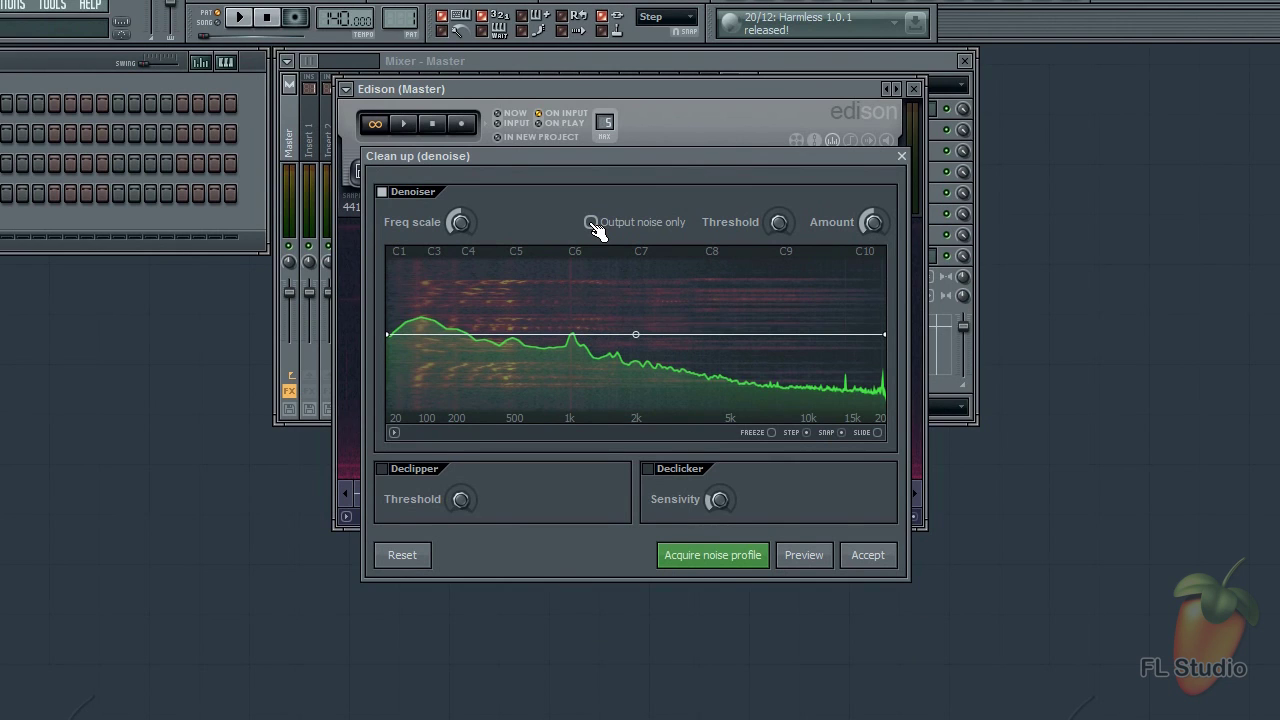
drag(779, 222, 779, 210)
drag(873, 222, 873, 212)
drag(873, 212, 873, 208)
drag(776, 224, 776, 222)
Preview the denoise, raise Amount and preview again, then switch on Output noise only.
click(808, 560)
drag(873, 222, 874, 200)
click(806, 556)
mouse_move(874, 222)
mouse_down()
mouse_move(874, 242)
mouse_move(870, 228)
mouse_up()
click(591, 222)
Raise Amount, preview the removed noise, switch Output noise only off, and accept the denoise.
drag(884, 213, 884, 194)
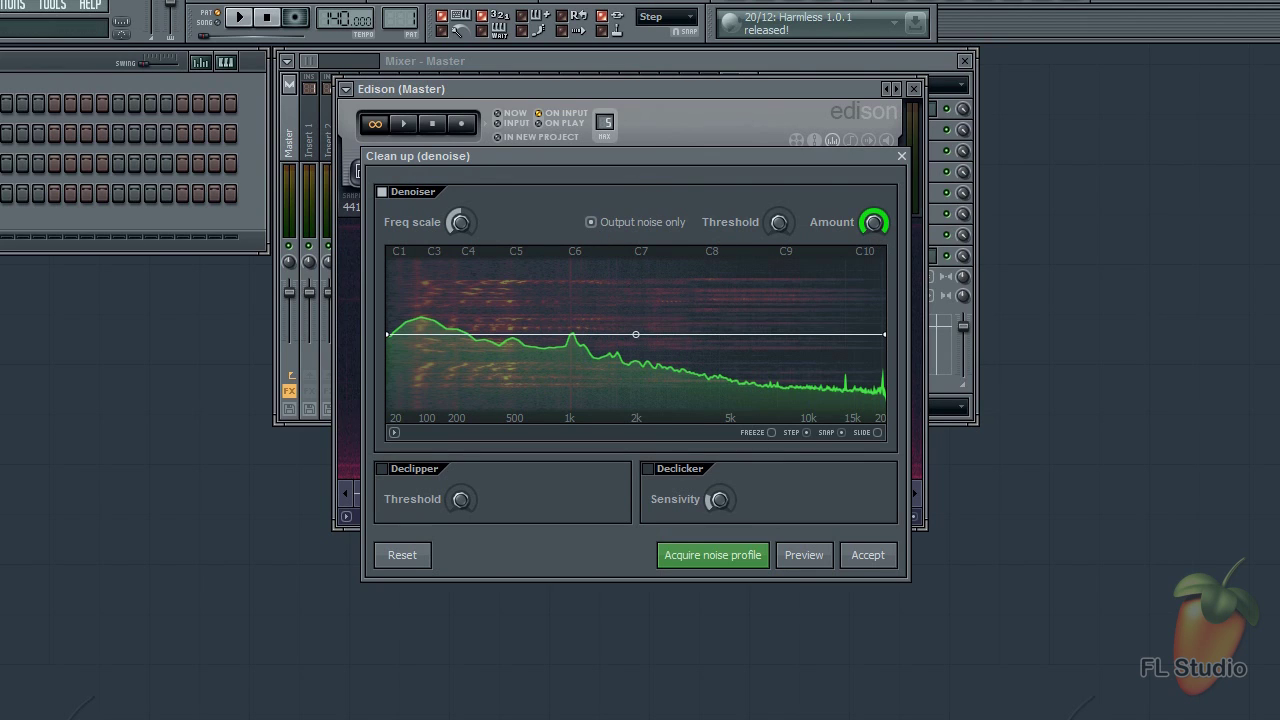
click(803, 556)
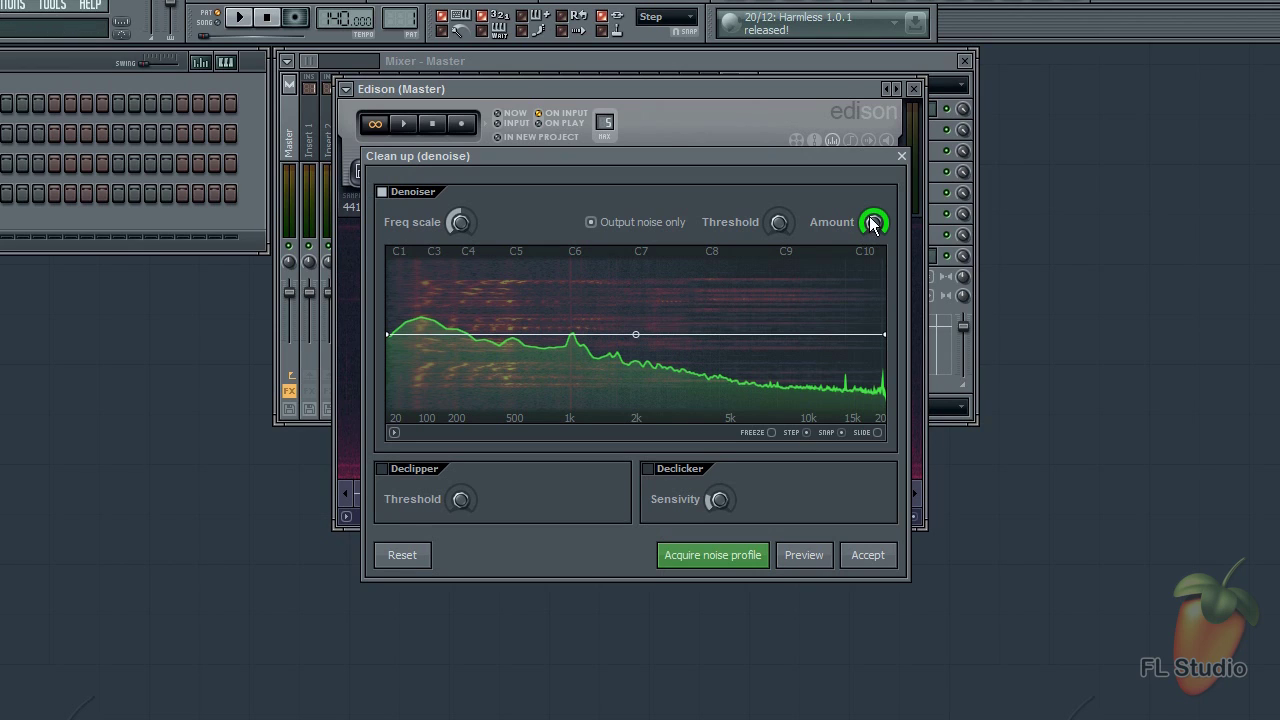
drag(872, 224, 872, 224)
click(812, 560)
click(606, 226)
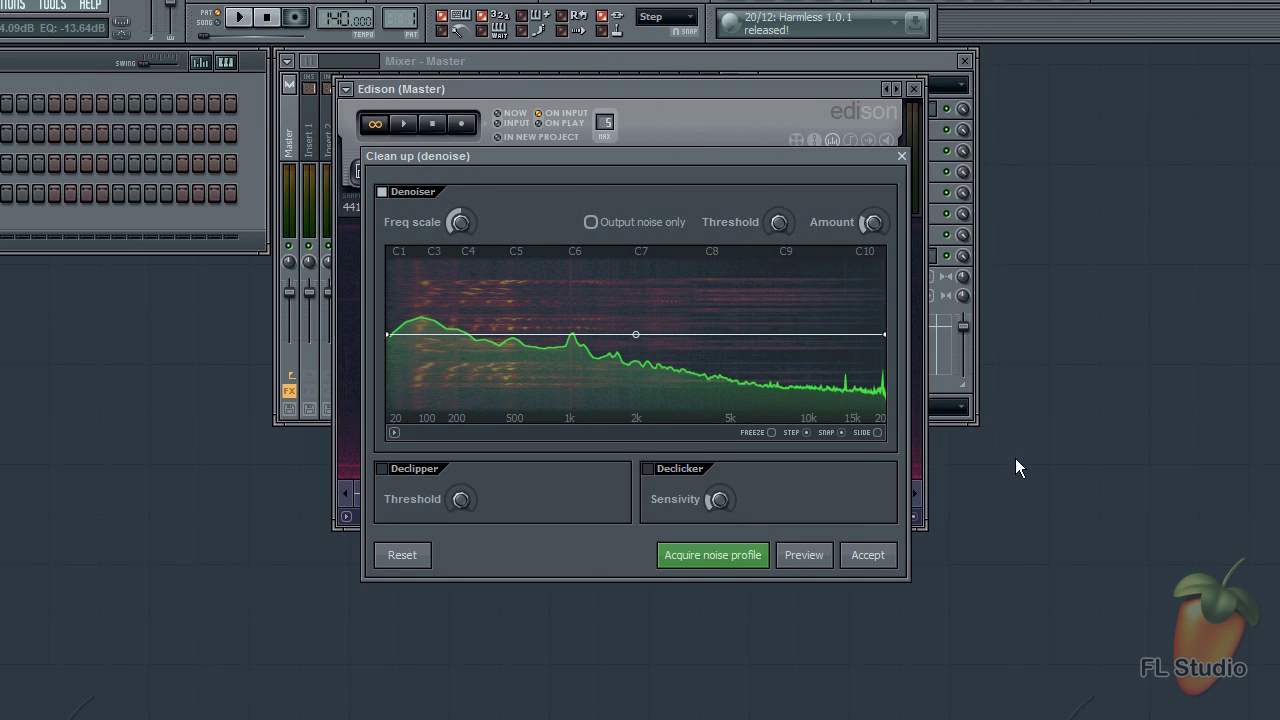
click(867, 556)
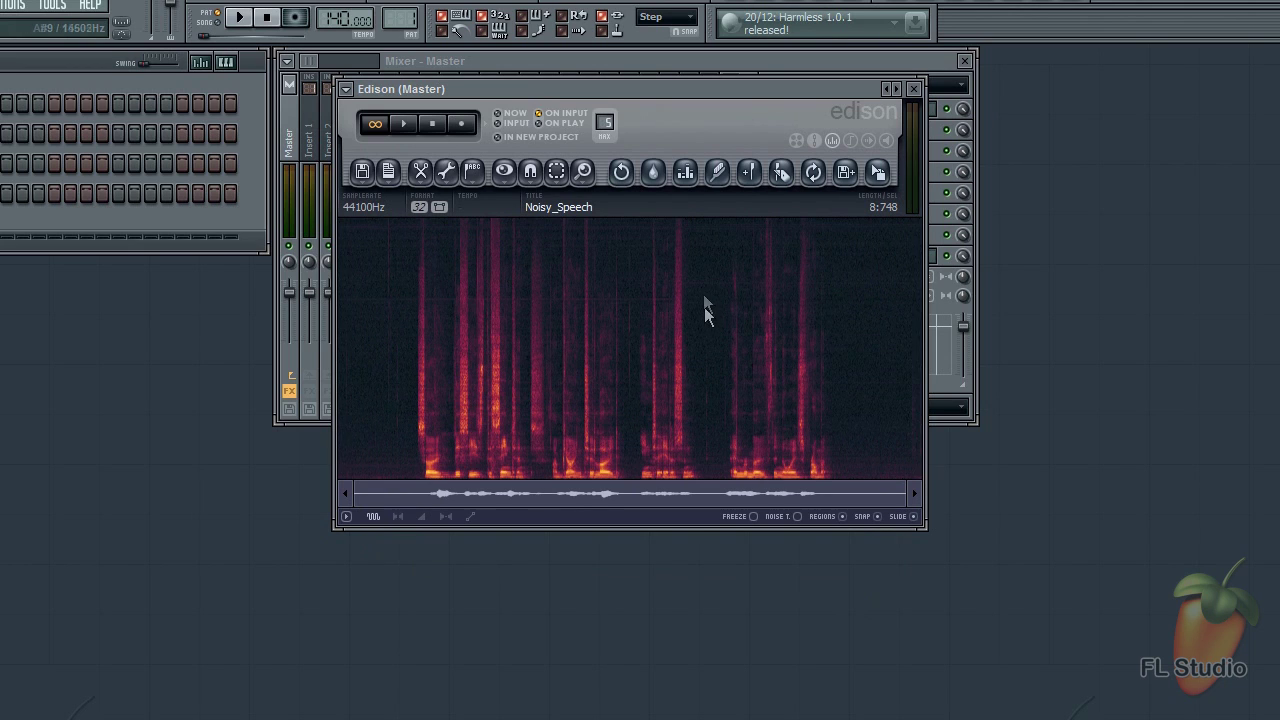
Play the cleaned Noisy_Speech from near the start, stop it, and reopen Clean up.
click(365, 382)
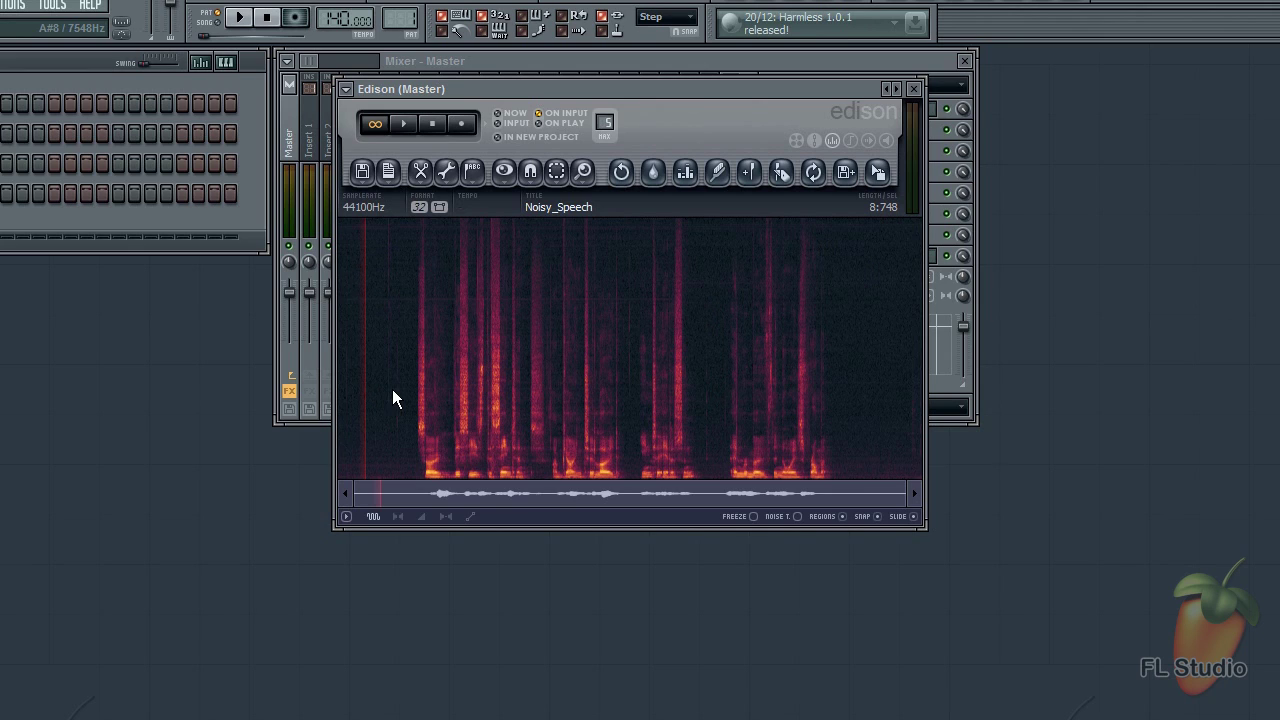
key(space)
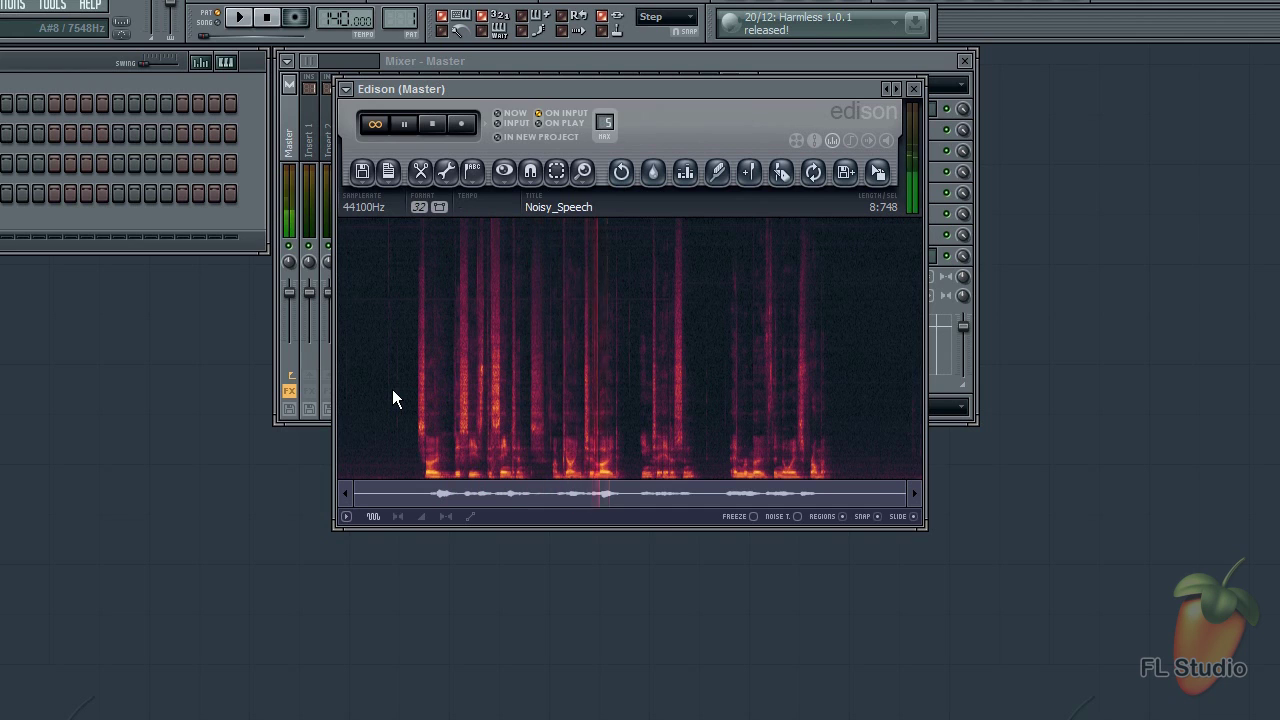
key(space)
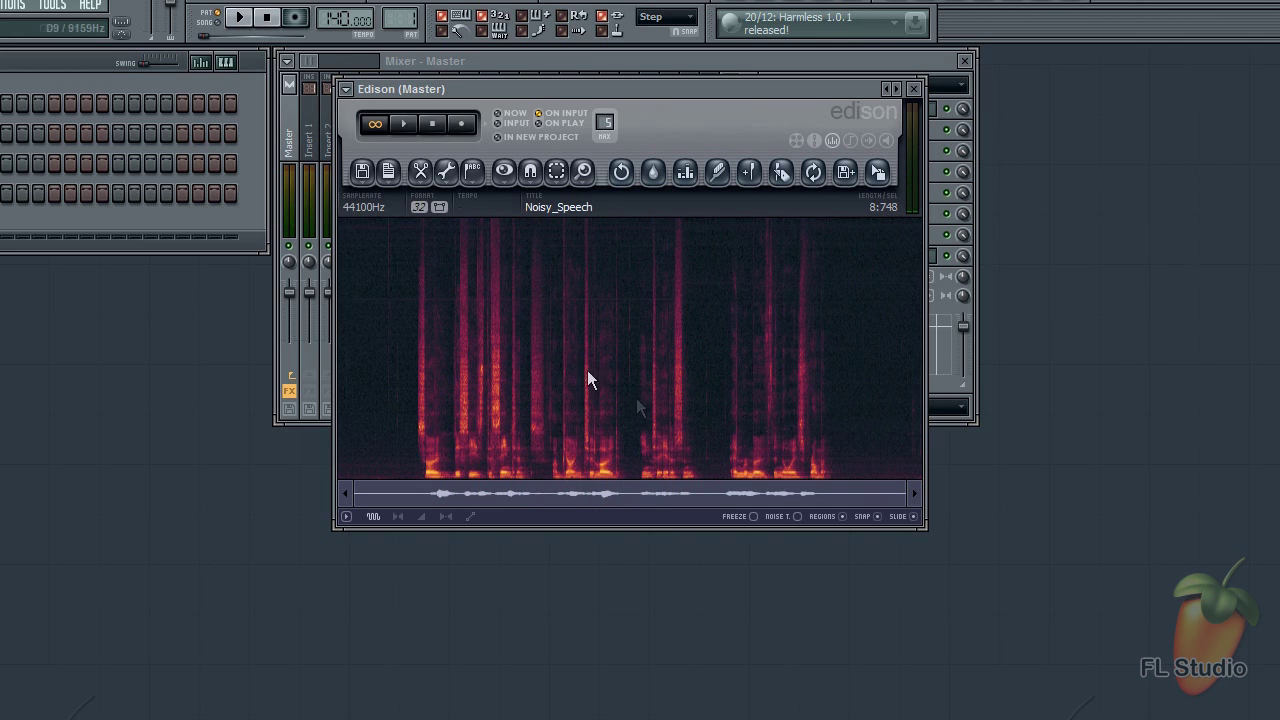
click(652, 171)
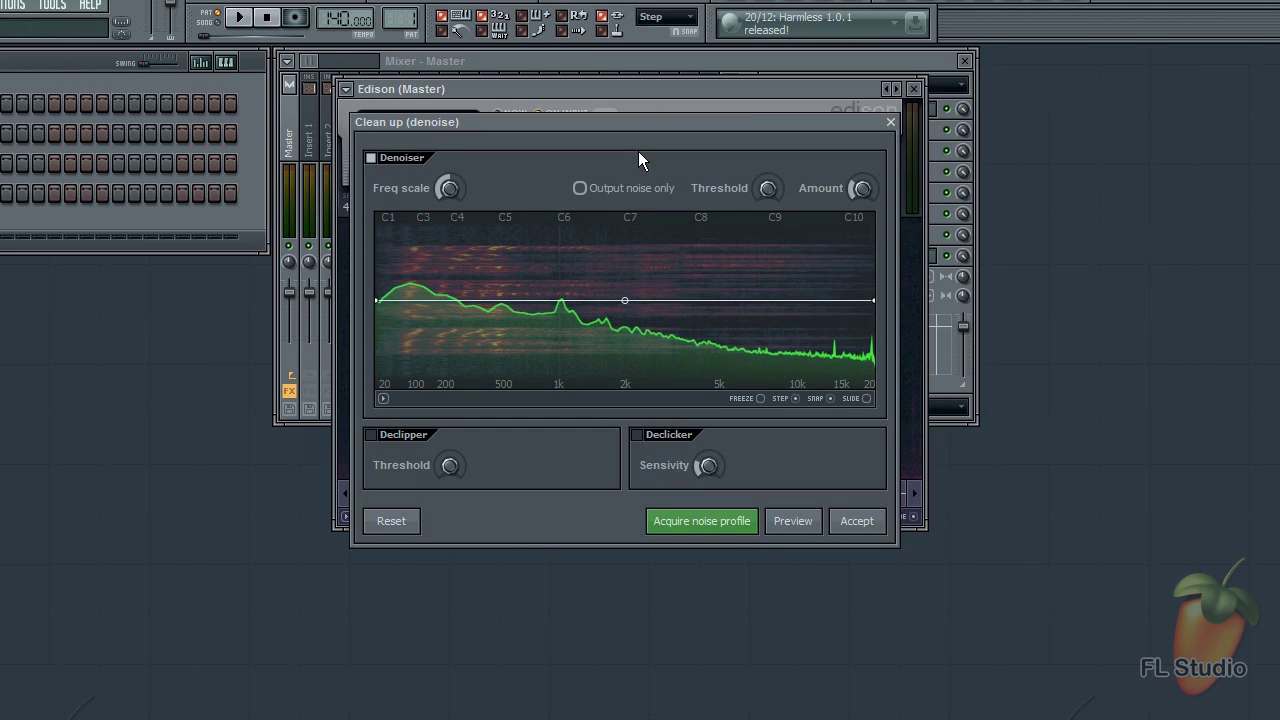